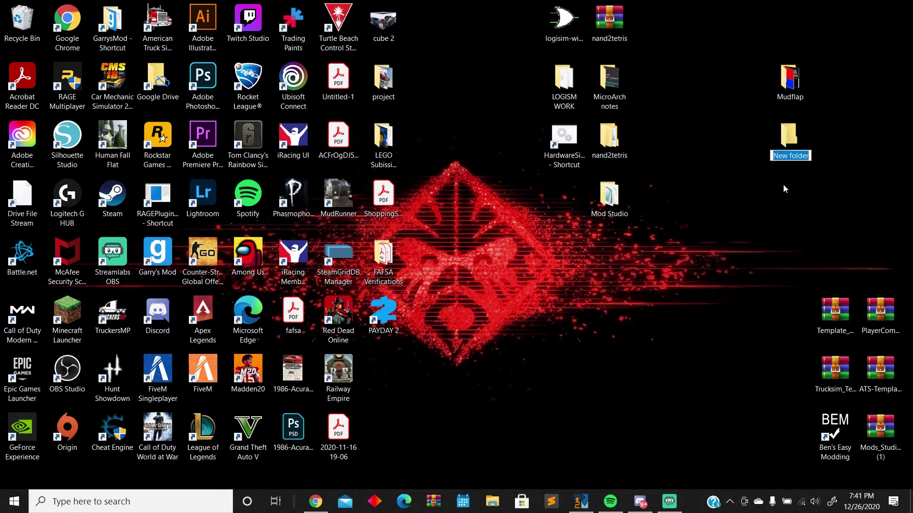
Step: Name the new desktop folder "Trailer Skins"
text(Trail)
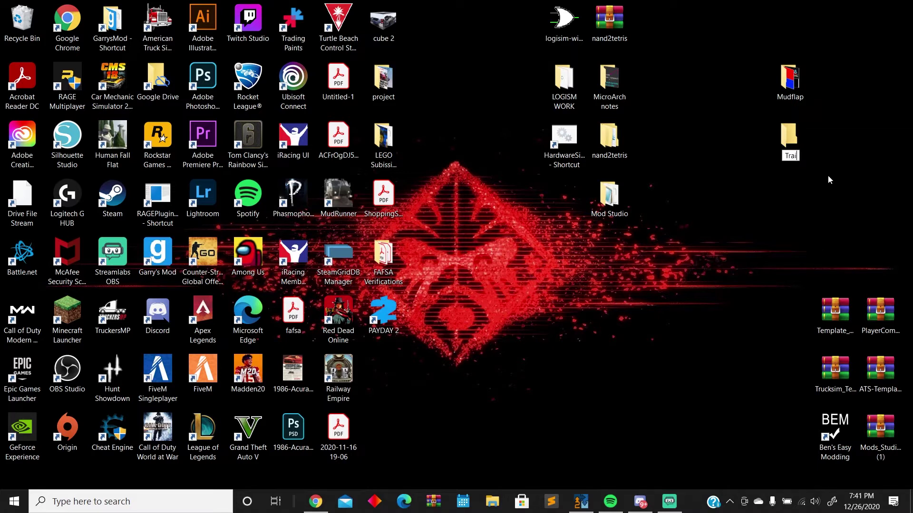
text(er Skins)
key(Return)
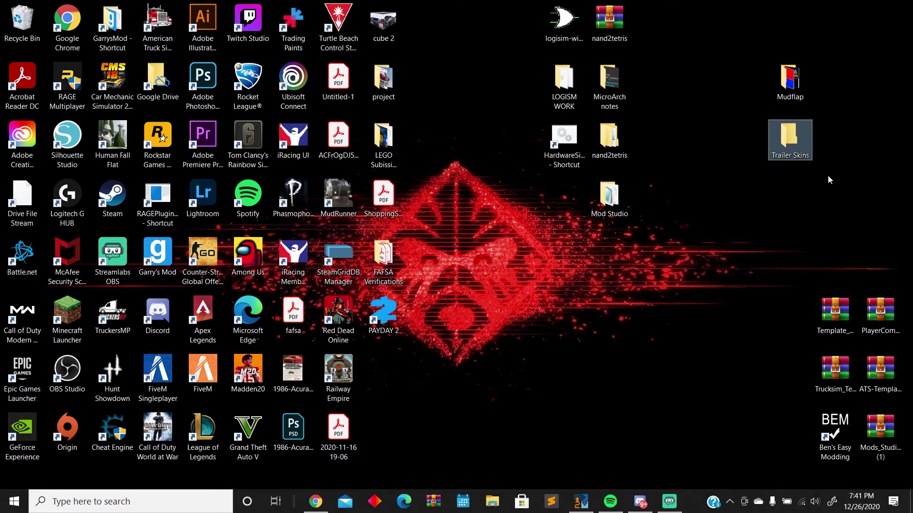
click(610, 351)
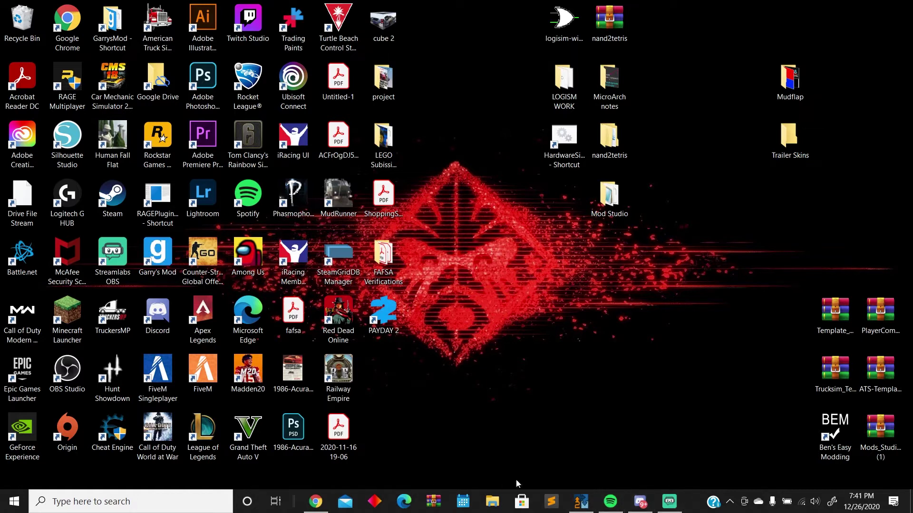
Step: Launch Adobe Photoshop from the desktop
double_click(213, 79)
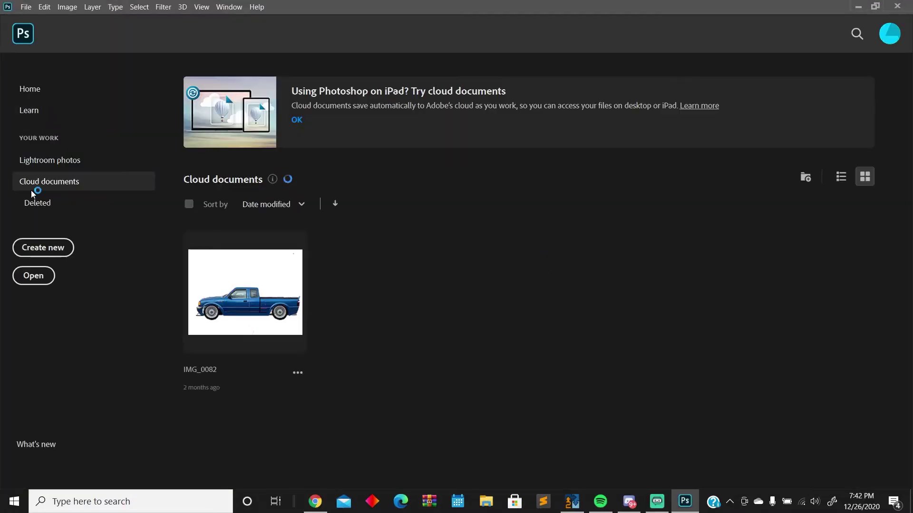
click(33, 287)
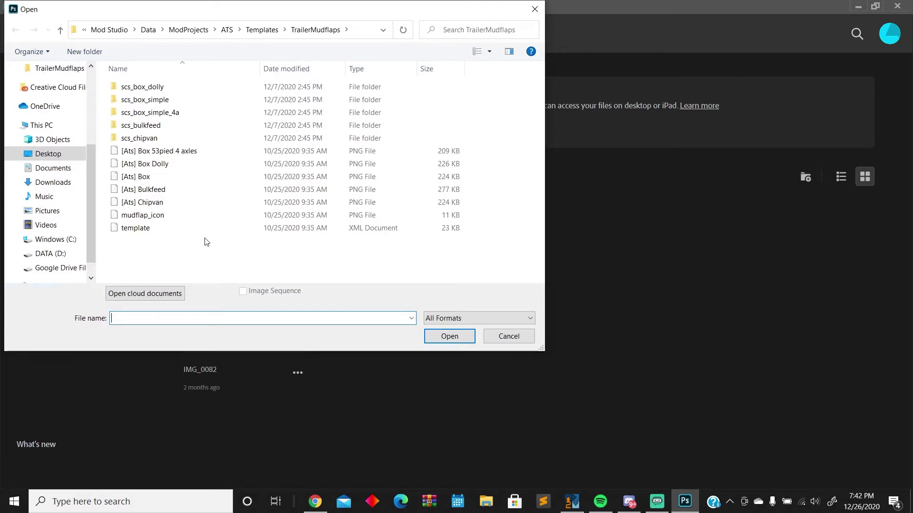
click(54, 158)
scroll(379, 171, down, 15)
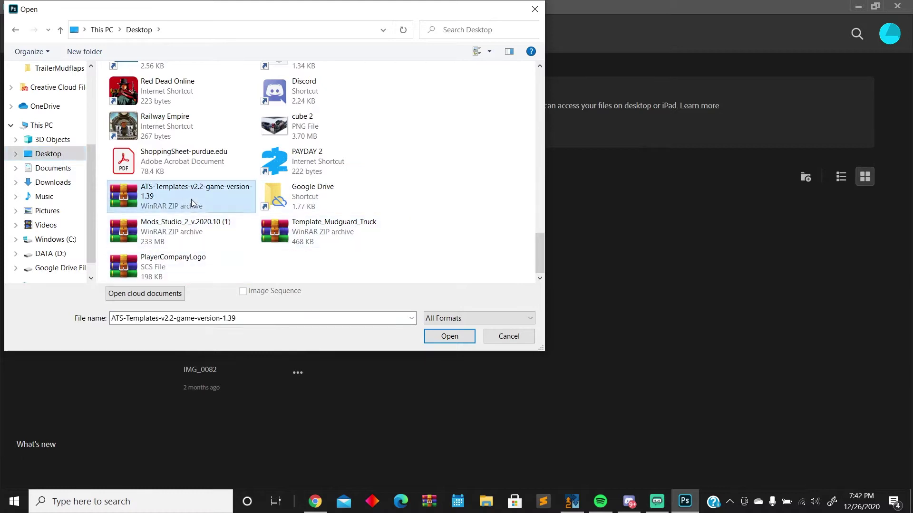
double_click(191, 203)
click(471, 199)
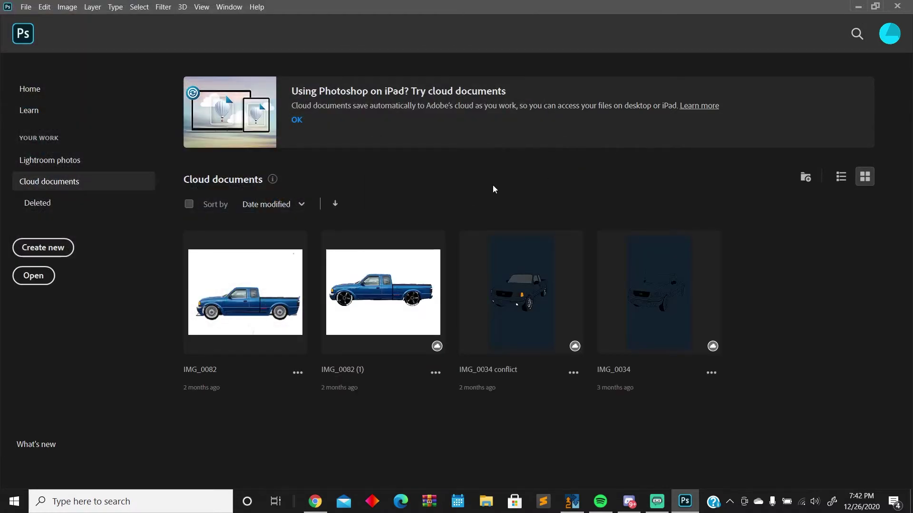
Step: Open the ATS-Templates-v2.2-game-version-1.39 archive from the desktop and preview Sliding Tarp (48 feet).png in its SCS Flatbed (Sliding Tarp) folder
click(858, 6)
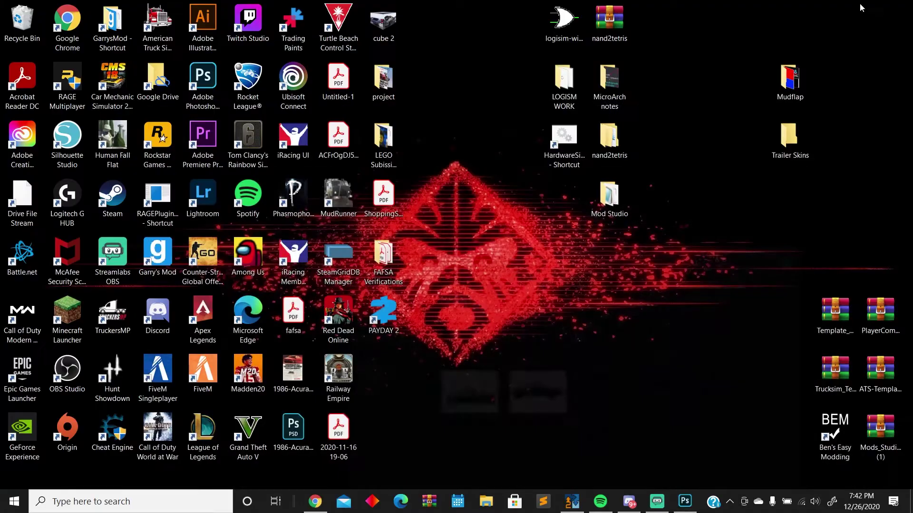
double_click(880, 374)
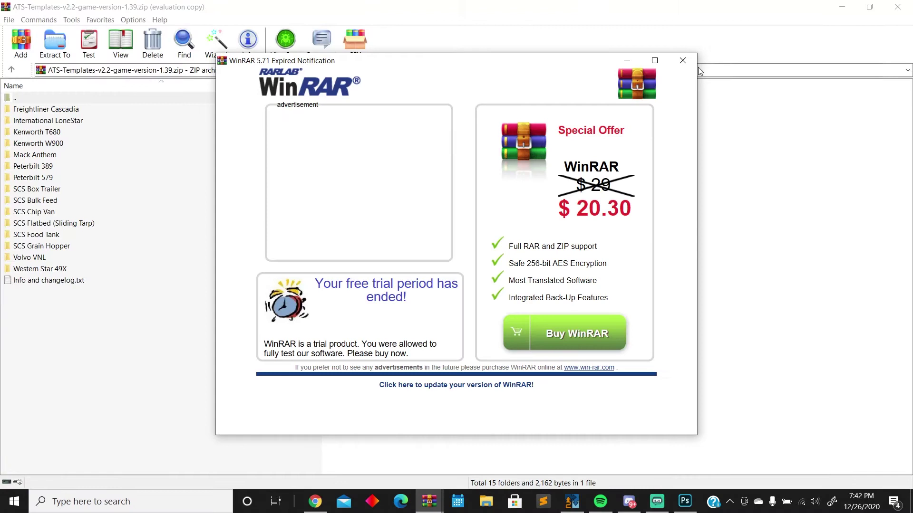
key(Escape)
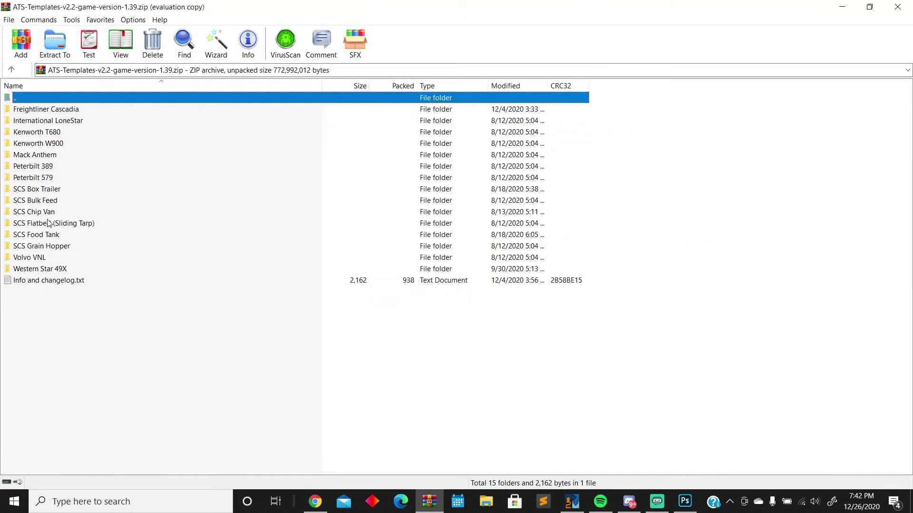
click(69, 224)
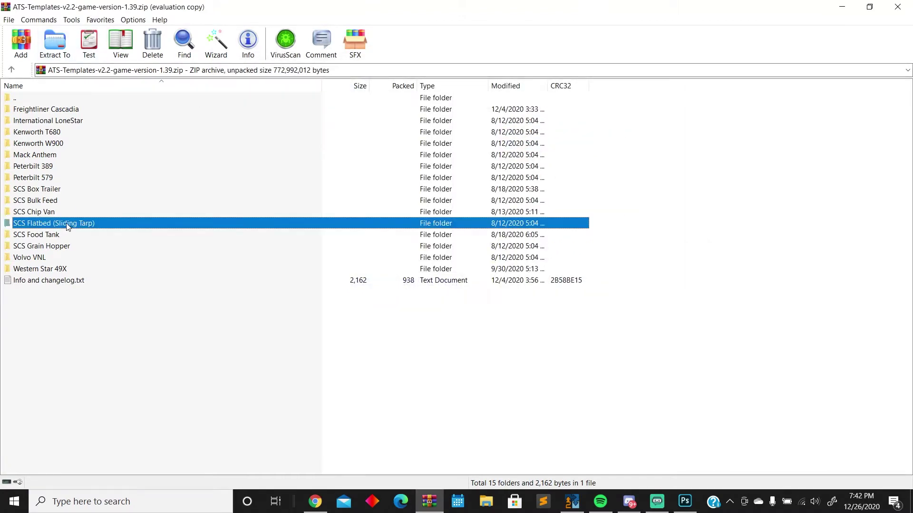
double_click(143, 224)
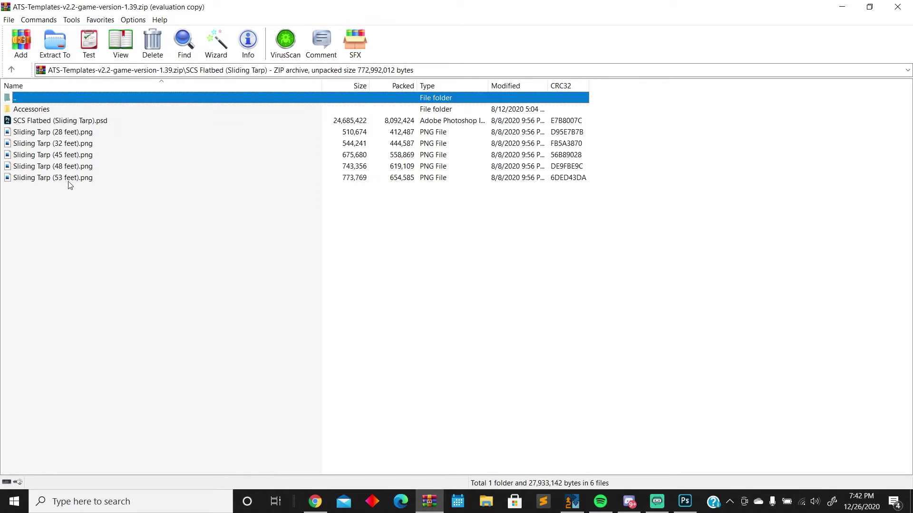
double_click(107, 167)
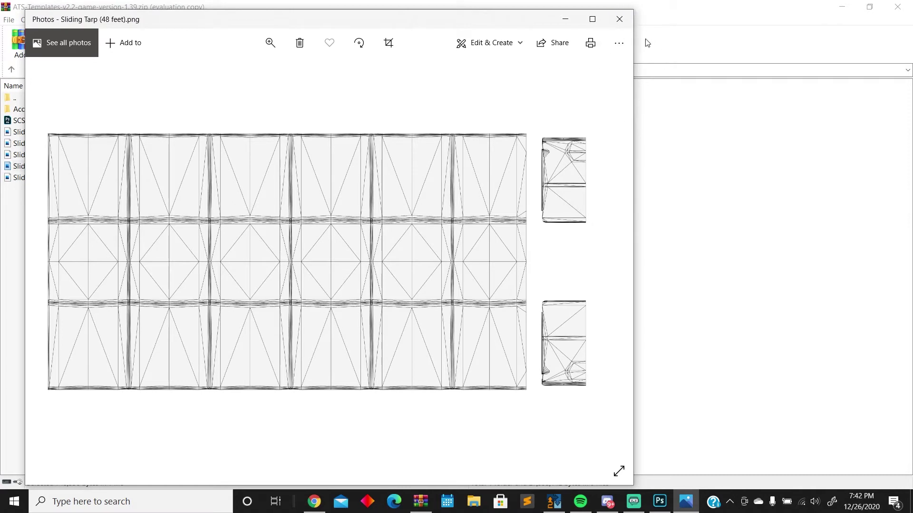
click(618, 20)
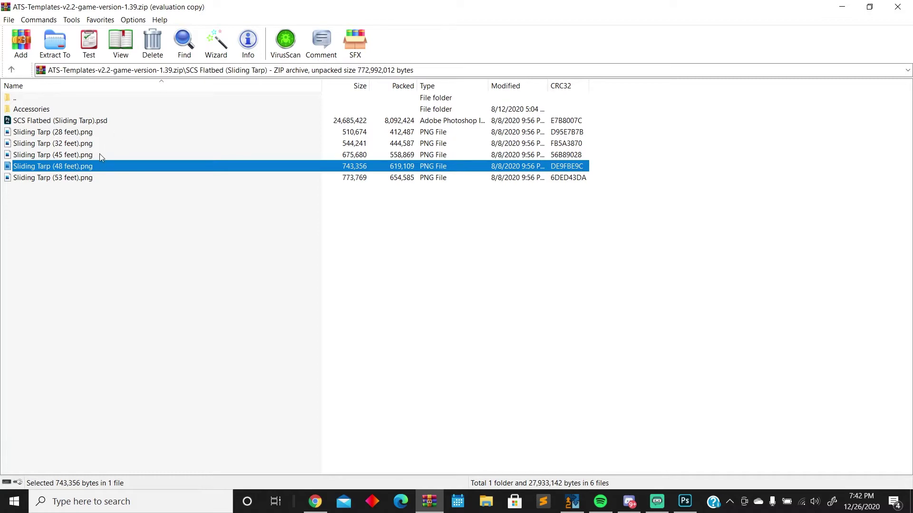
Step: Copy Sliding Tarp (48 feet).png out of the archive and paste it onto the desktop
right_click(102, 167)
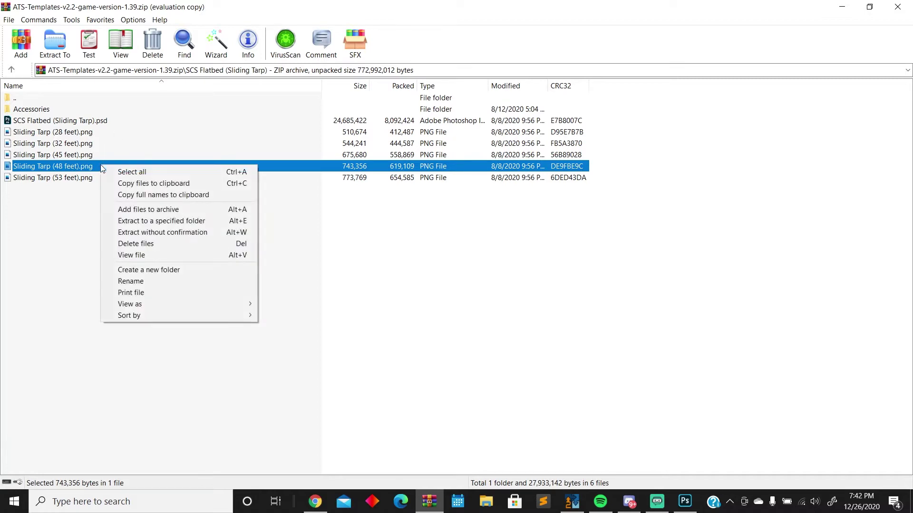
click(295, 172)
key(super+Down)
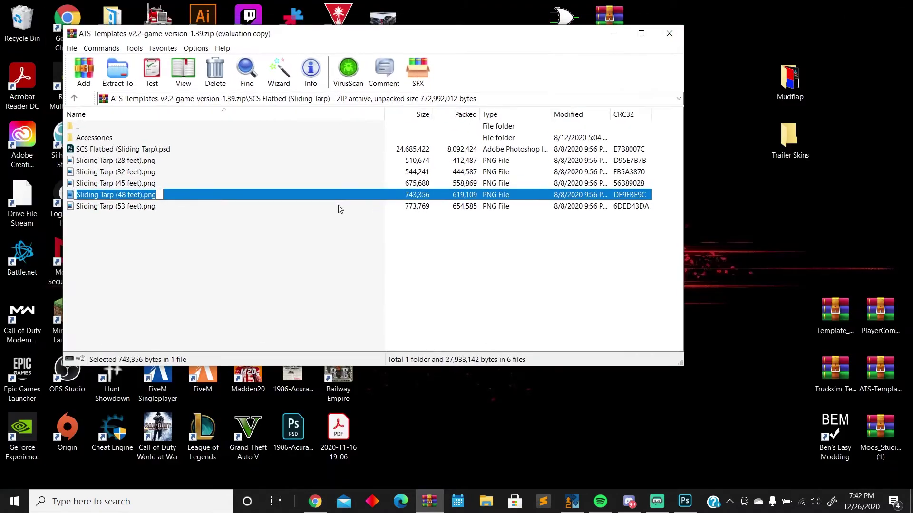
right_click(341, 200)
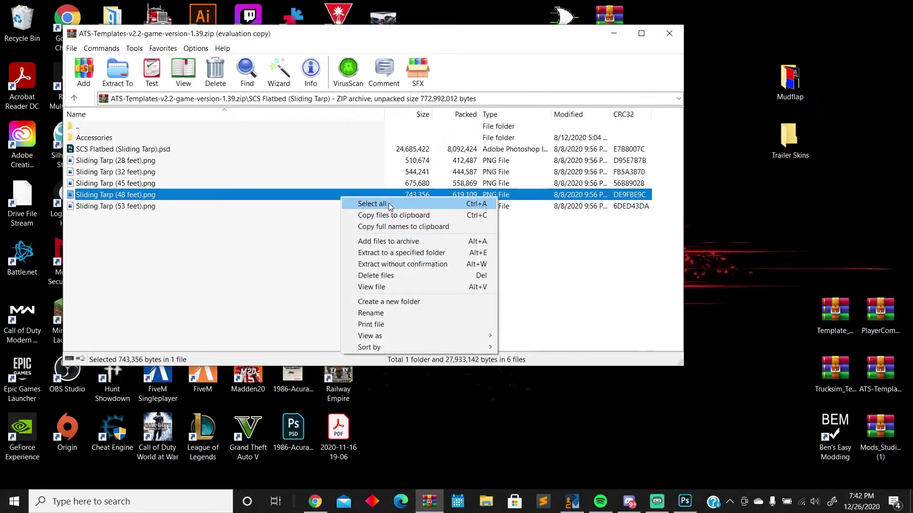
click(384, 223)
right_click(740, 220)
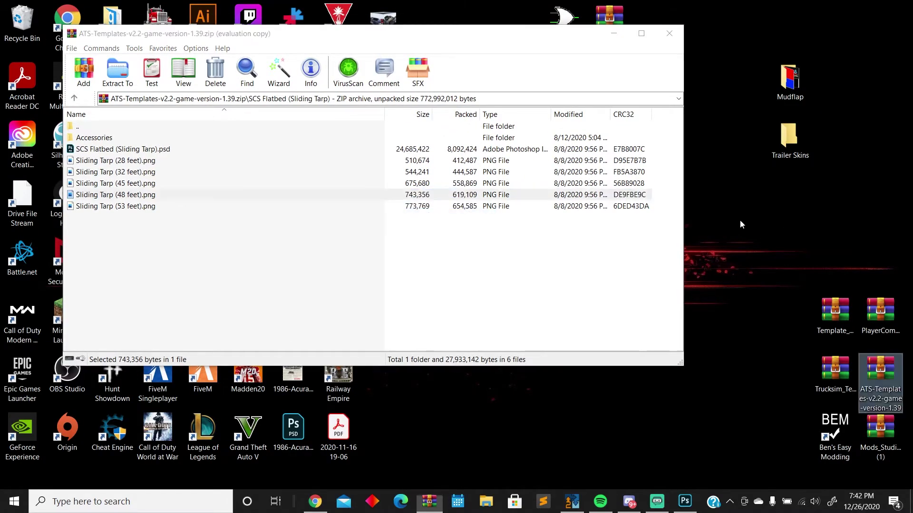
click(780, 275)
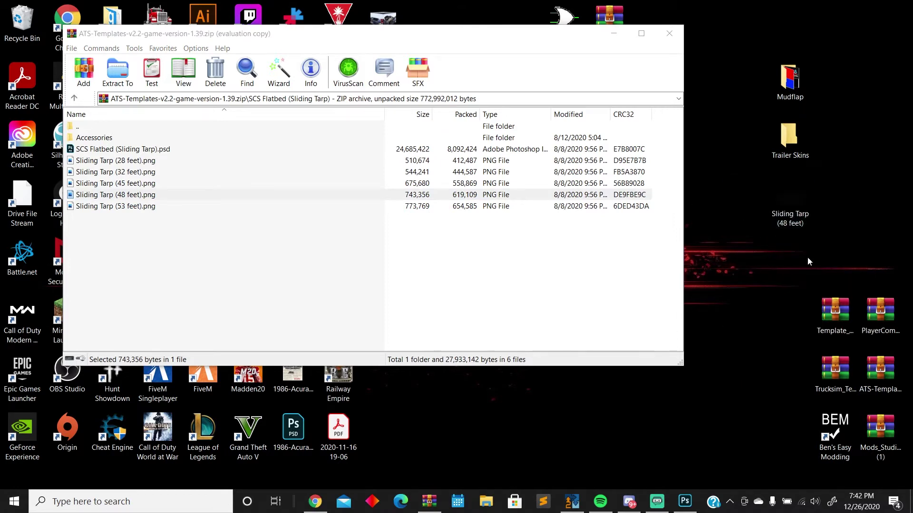
click(613, 33)
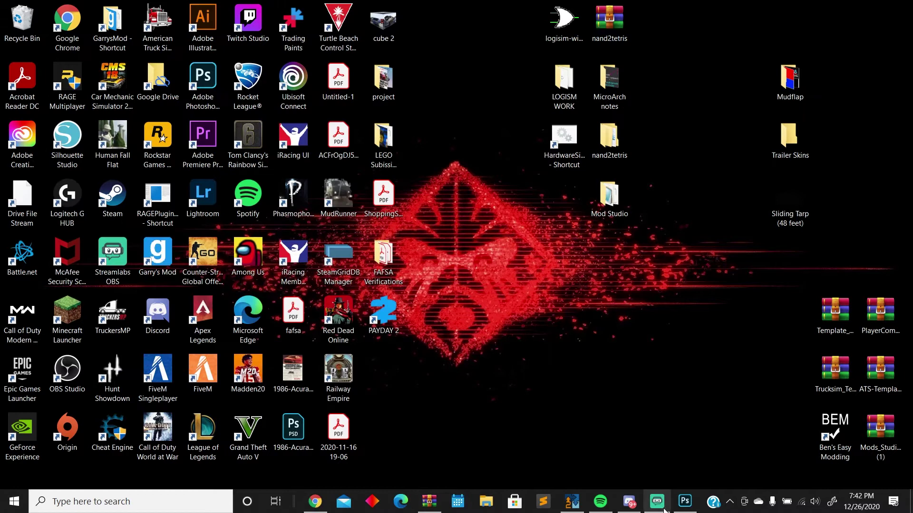
Step: Switch to Photoshop and open the Sliding Tarp (48 feet) PNG from the desktop
click(685, 502)
click(34, 273)
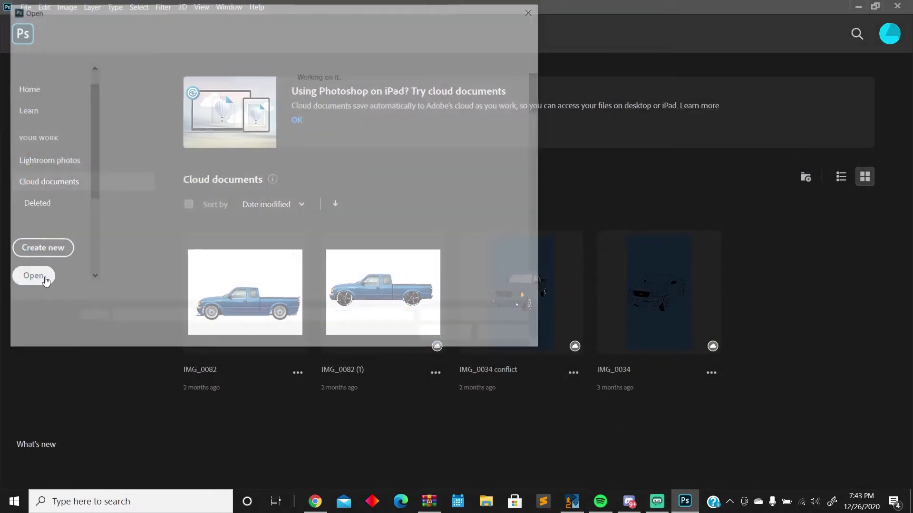
scroll(251, 279, down, 10)
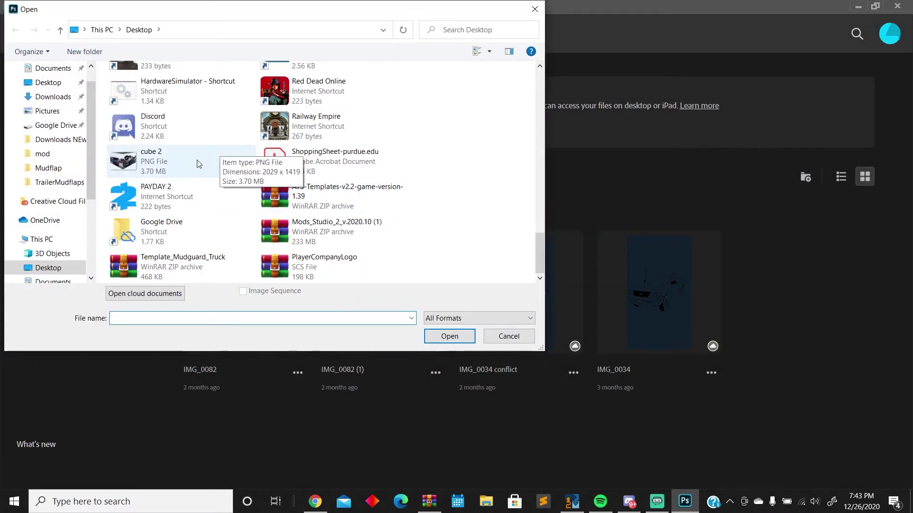
scroll(222, 140, up, 8)
scroll(226, 139, up, 5)
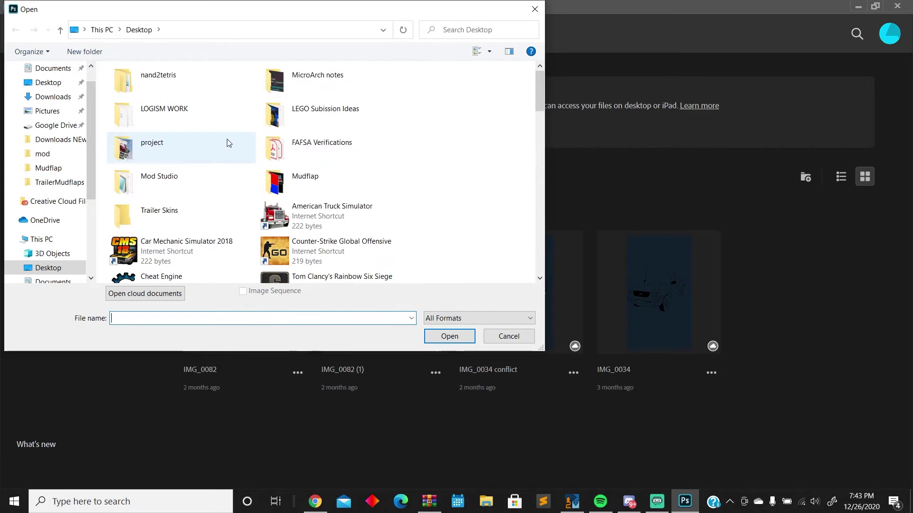
scroll(227, 143, down, 3)
scroll(227, 142, down, 5)
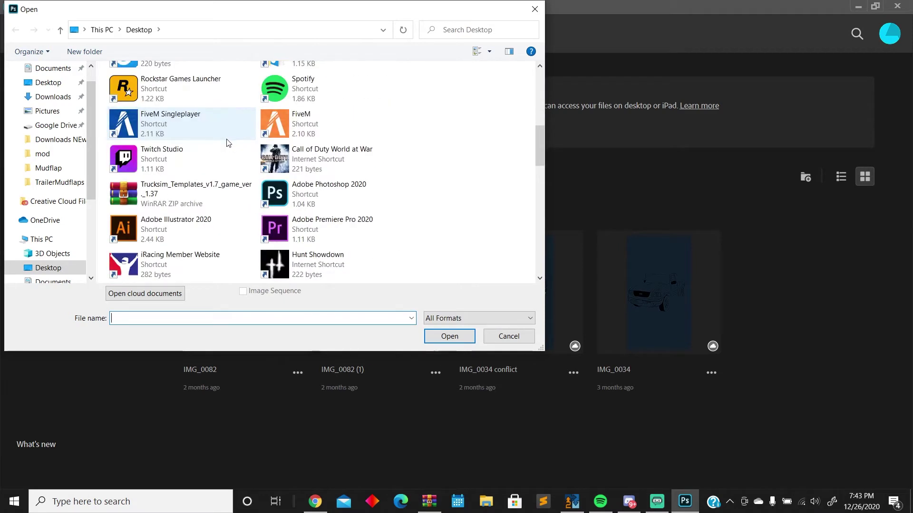
click(237, 189)
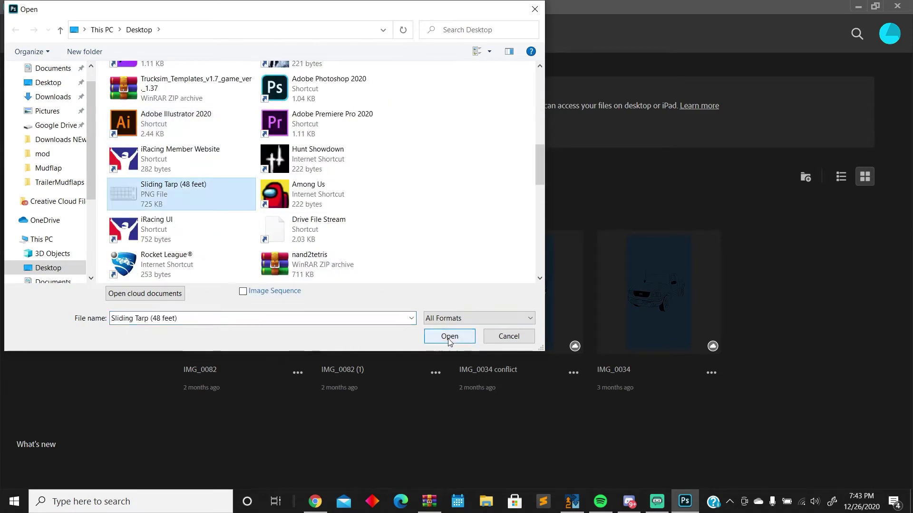
click(448, 336)
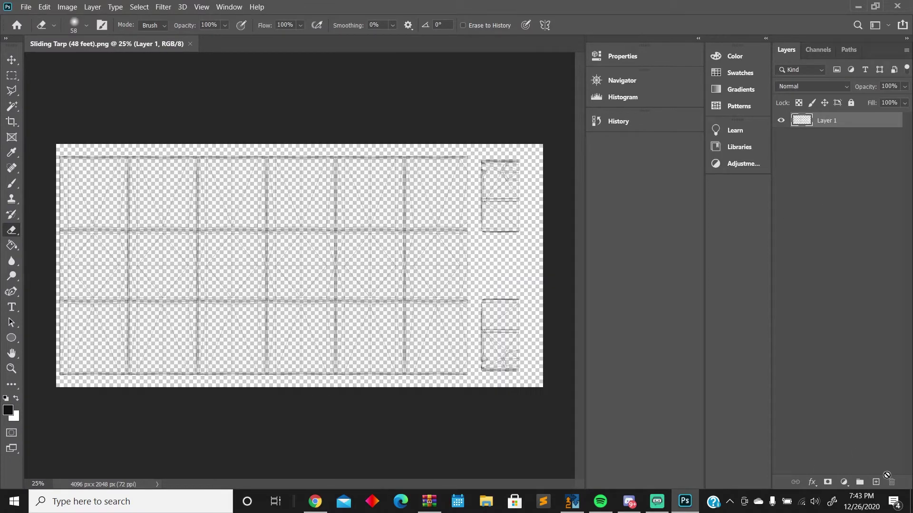
Step: Add a new layer beneath the template wireframe layer and fill it with white
click(876, 482)
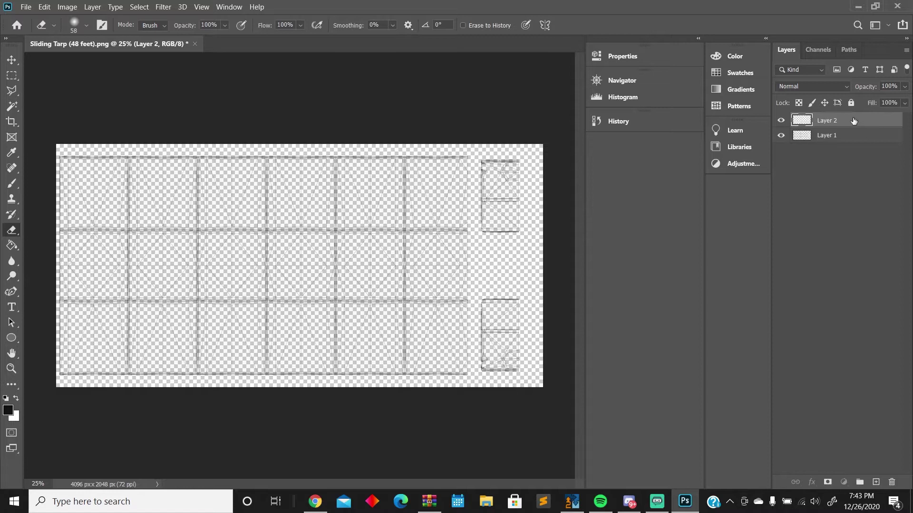
drag(854, 120, 849, 147)
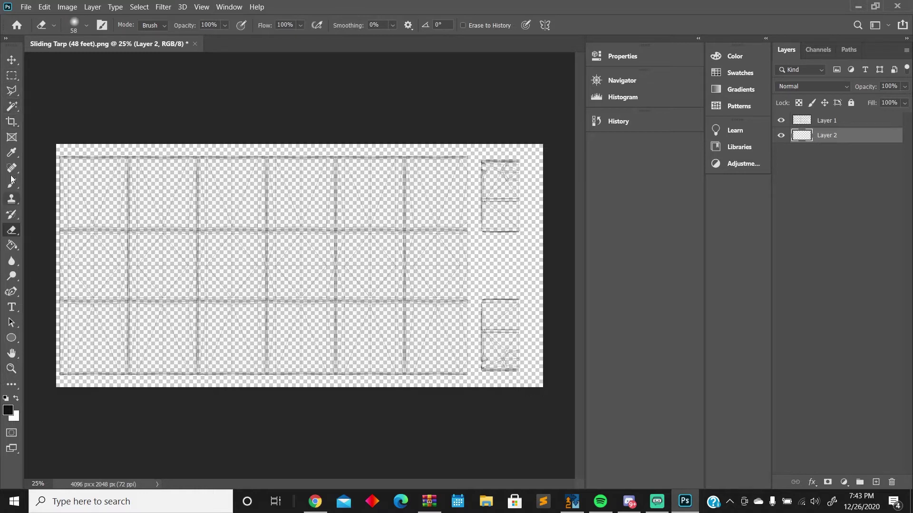
click(11, 245)
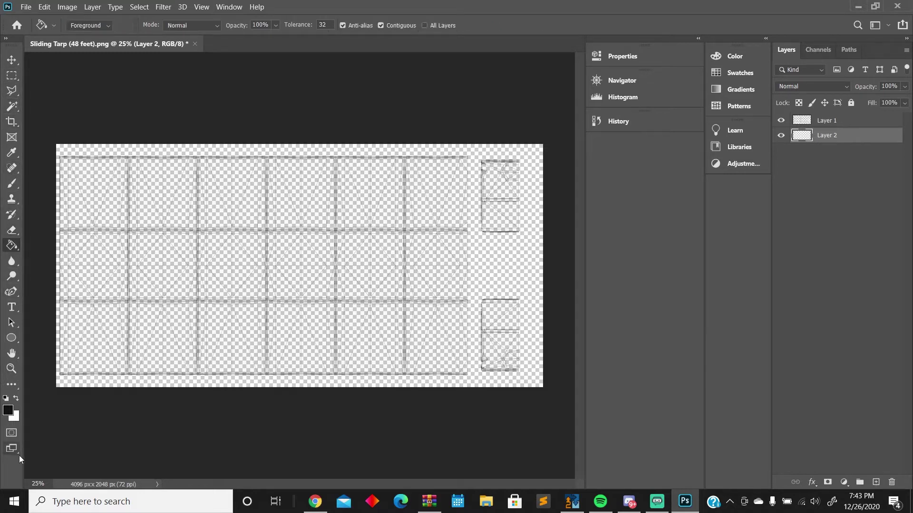
click(78, 376)
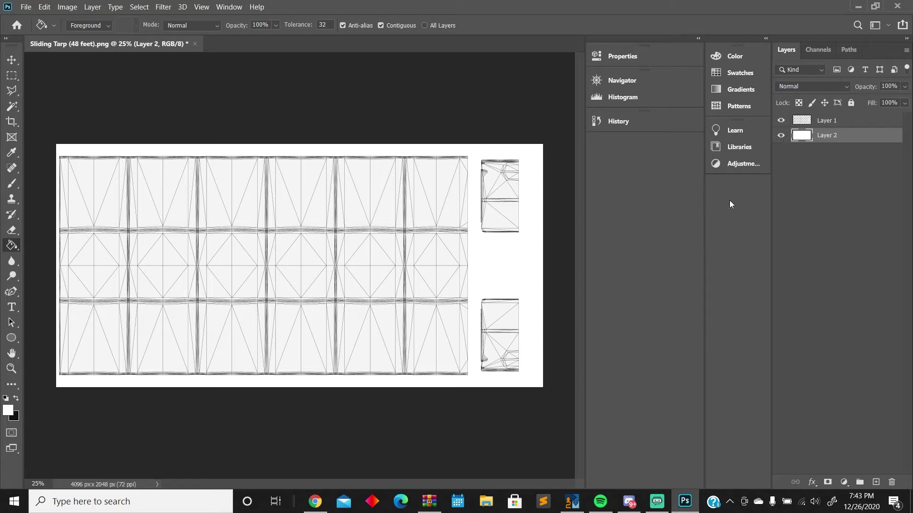
Step: Shift the white background layer sideways with the Move tool and bring it back to cover the whole canvas
click(11, 59)
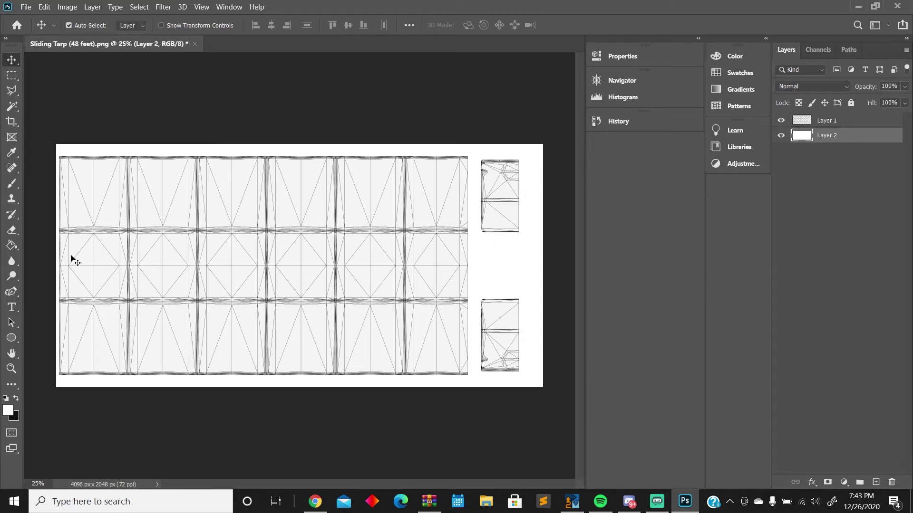
drag(505, 333, 490, 336)
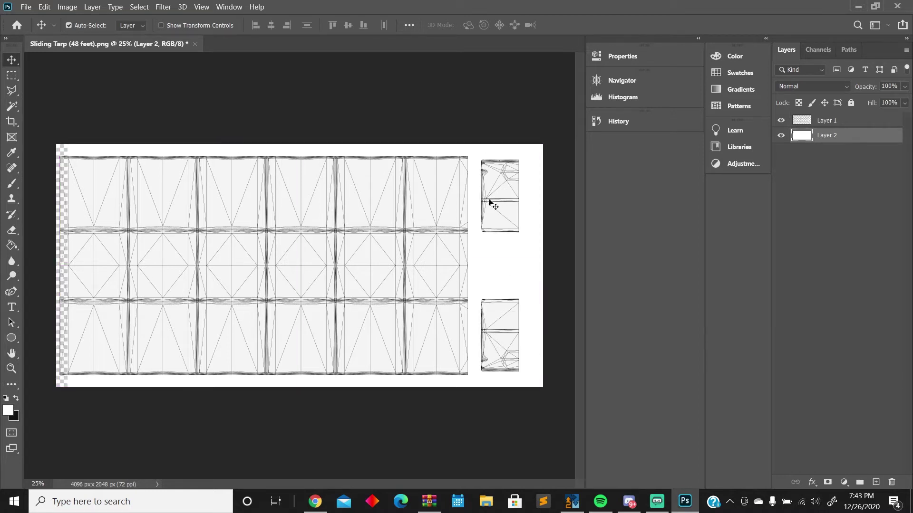
mouse_move(494, 257)
mouse_down()
mouse_move(471, 253)
mouse_move(485, 254)
mouse_up()
Step: Lock the position of the white background layer, leaving its other properties unlocked
click(850, 103)
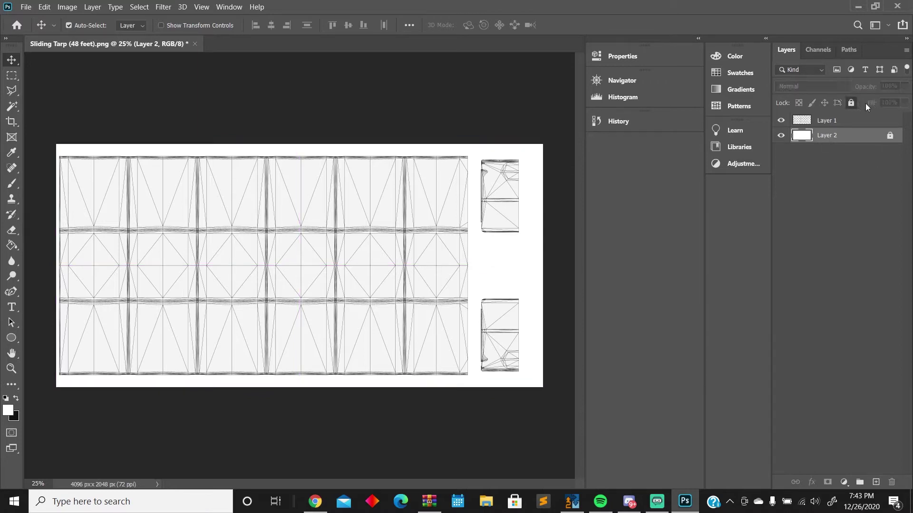
click(851, 103)
click(825, 103)
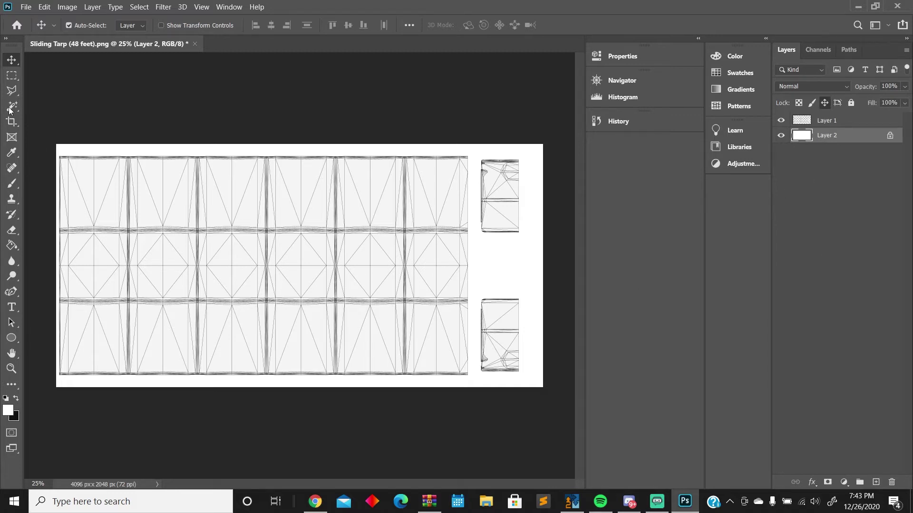
Step: Switch to Chrome and search Google for "sliding tarp trailer"
click(315, 501)
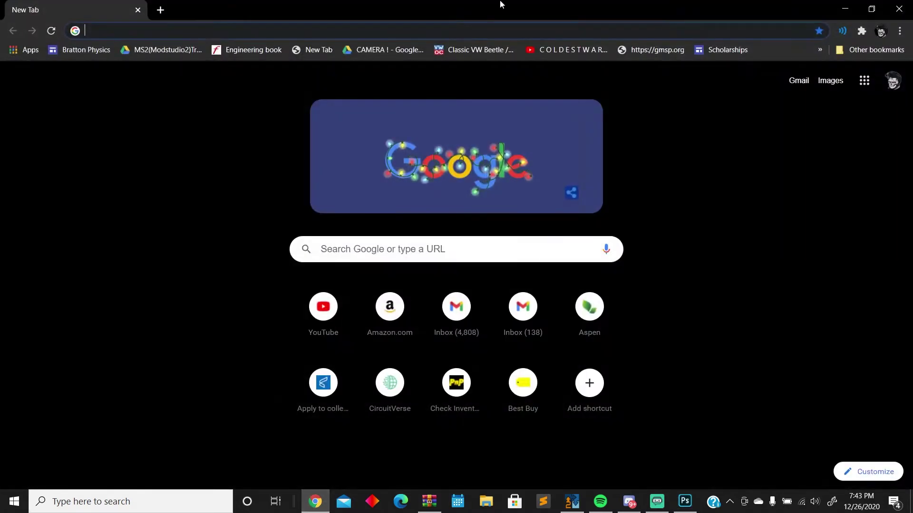
text(sliding )
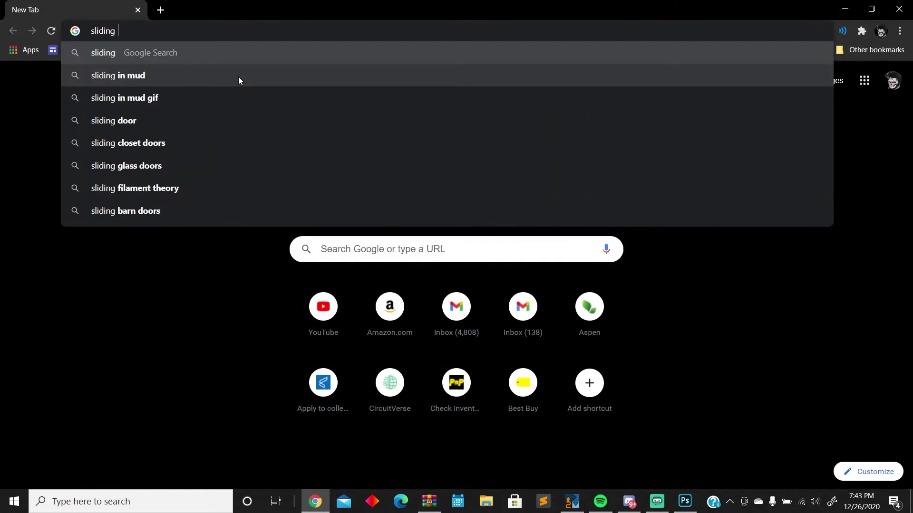
text(tra)
key(BackSpace)
key(BackSpace)
text(a)
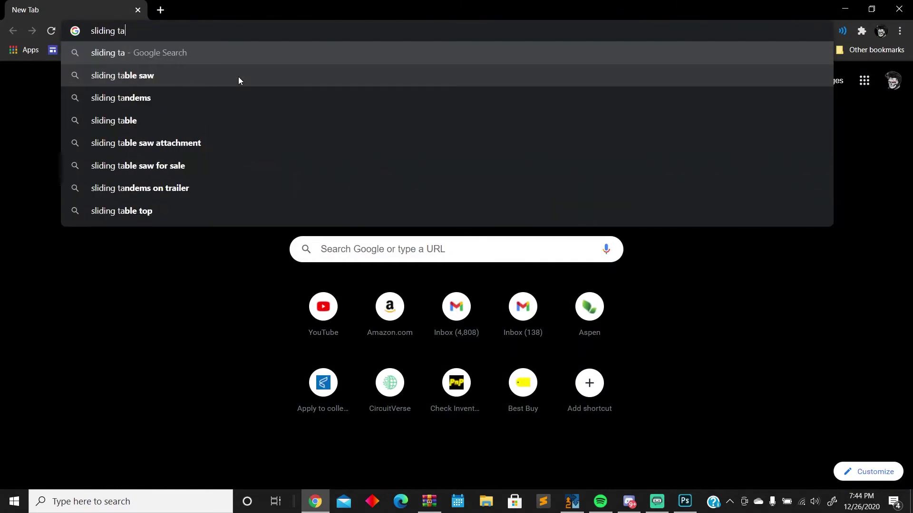
text(rp trailer)
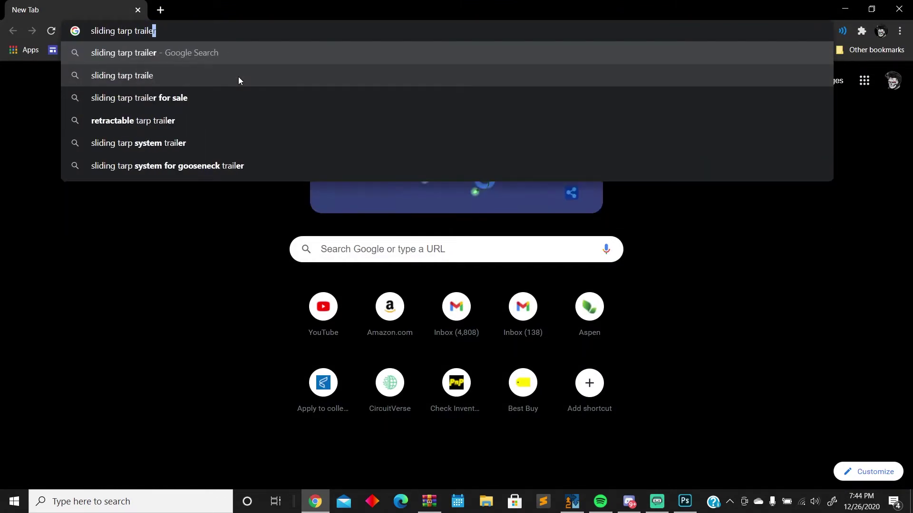
key(Return)
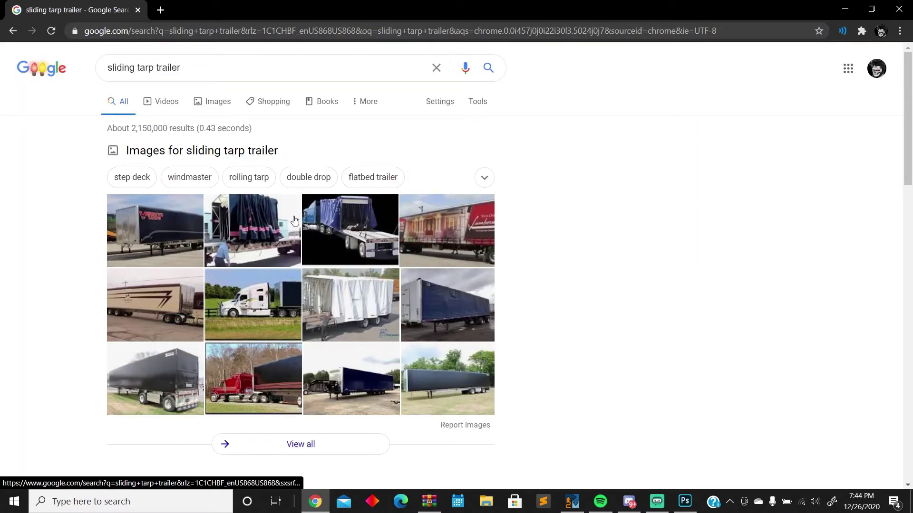
Step: View the image results, enlarge the FasTrak flatbed trailer rolling tarp photo as reference, and return to Photoshop
click(218, 102)
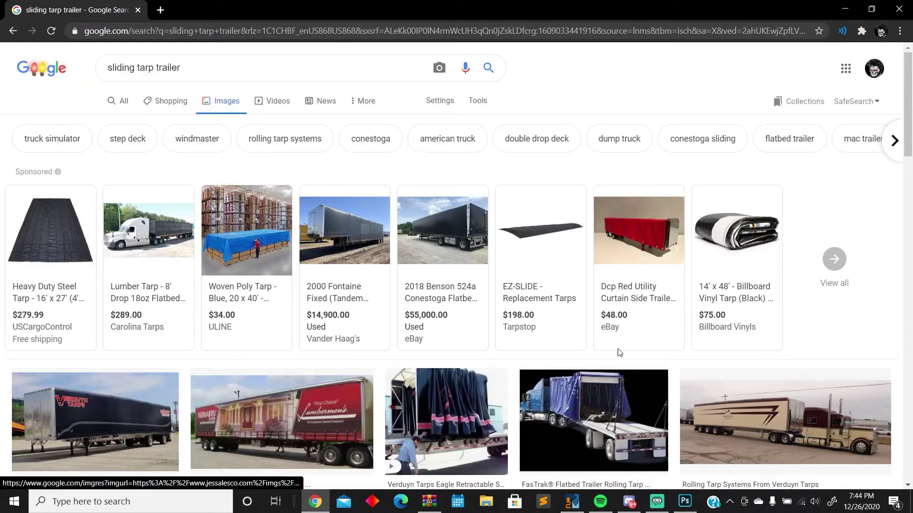
click(589, 409)
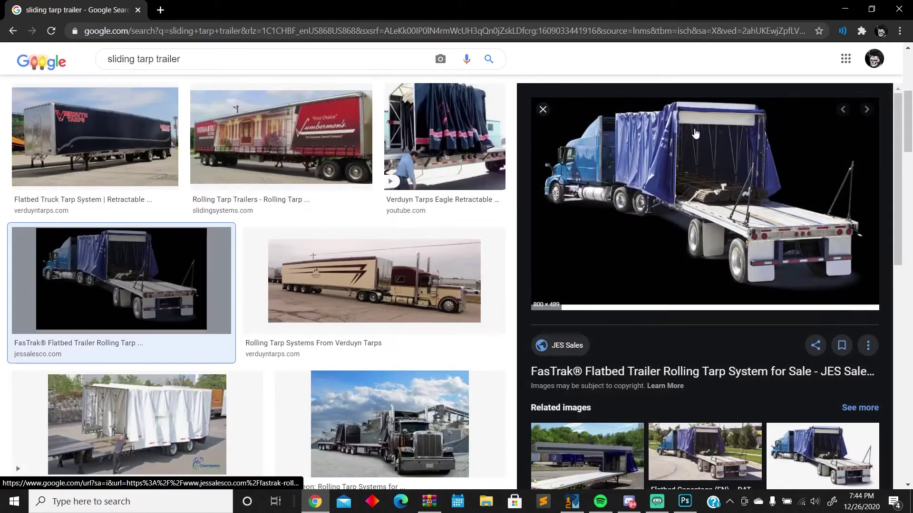
click(842, 9)
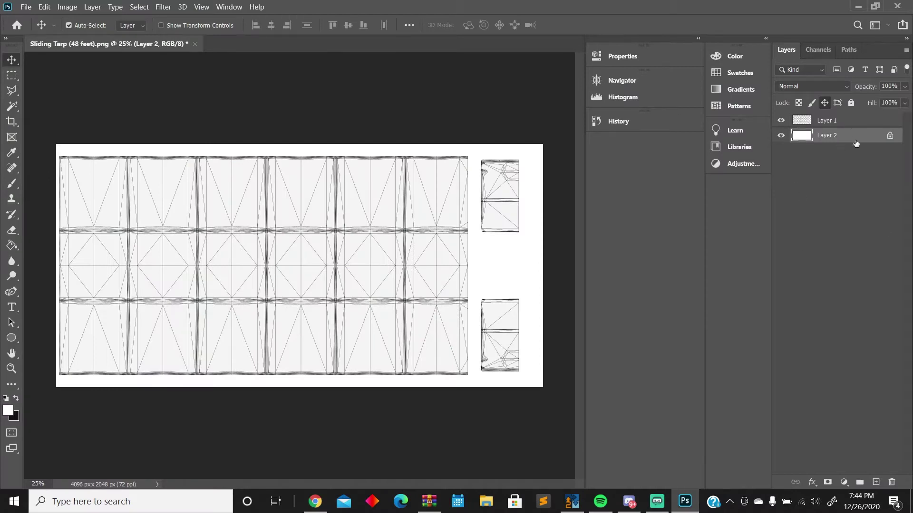
Step: Rename the wireframe layer, Layer 1, as Template
click(843, 123)
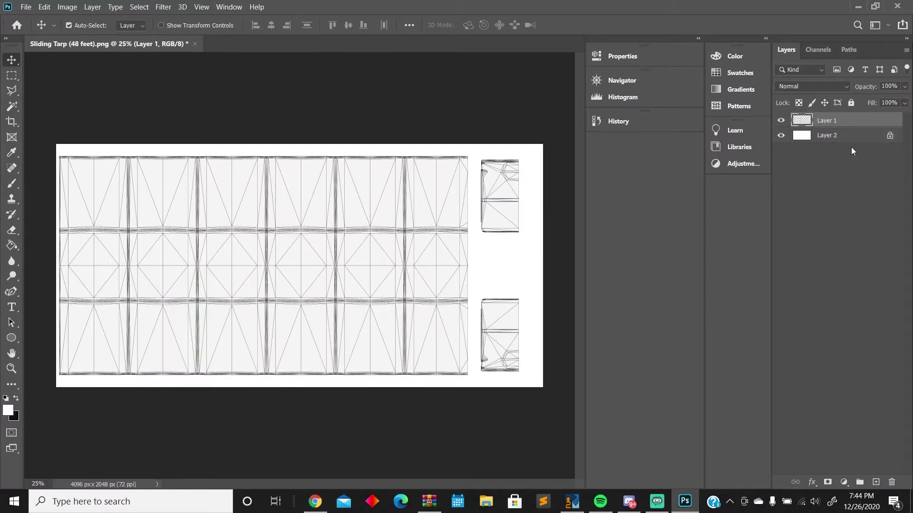
double_click(825, 121)
text(Template)
key(Return)
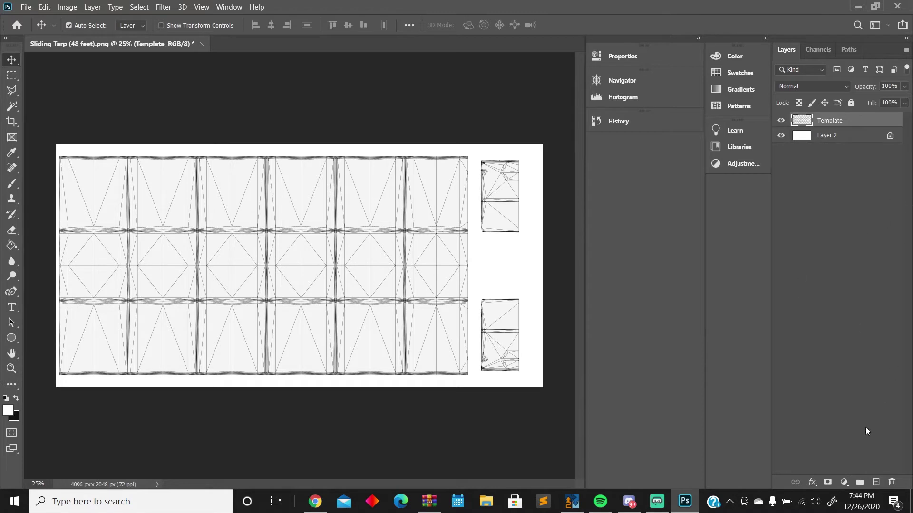
Step: Add a new layer above the Template layer and name it Top
click(875, 482)
double_click(827, 121)
text(Top)
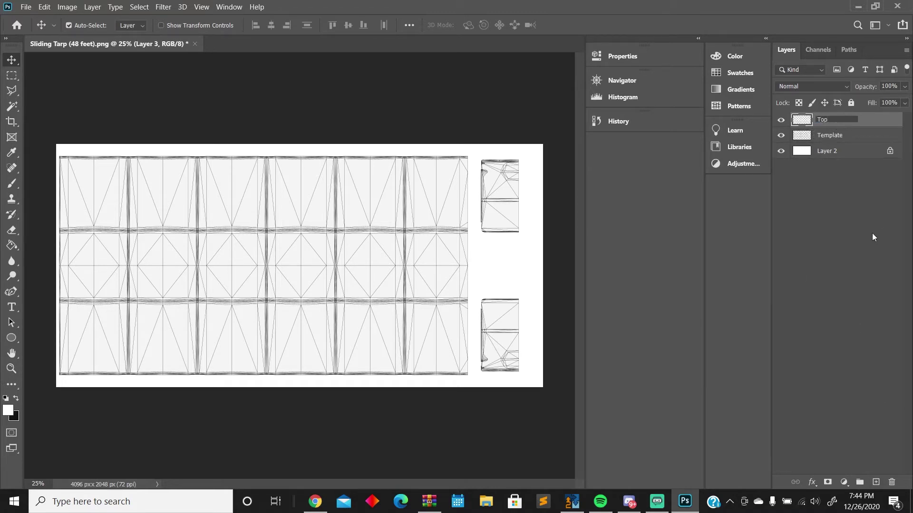
key(Return)
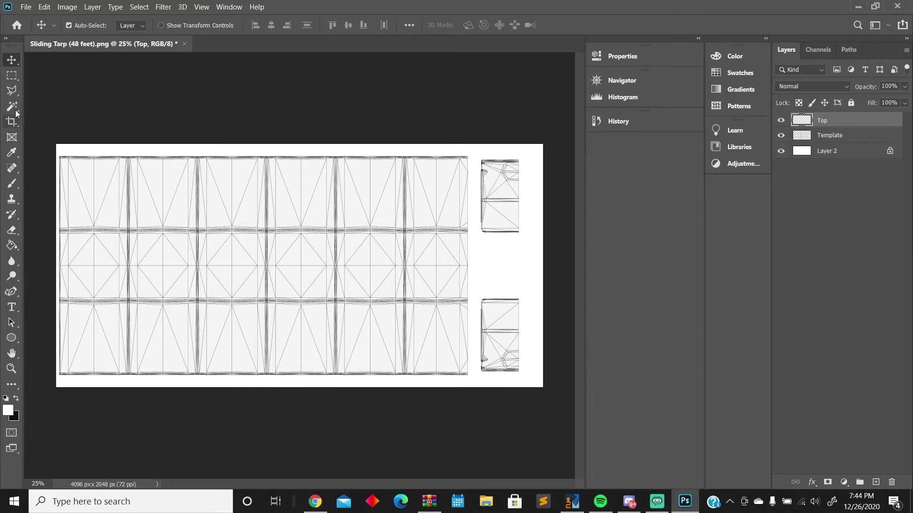
Step: Select the trailer's roof strip, the middle row of the template, from end to end with the Rectangular Marquee tool
click(12, 75)
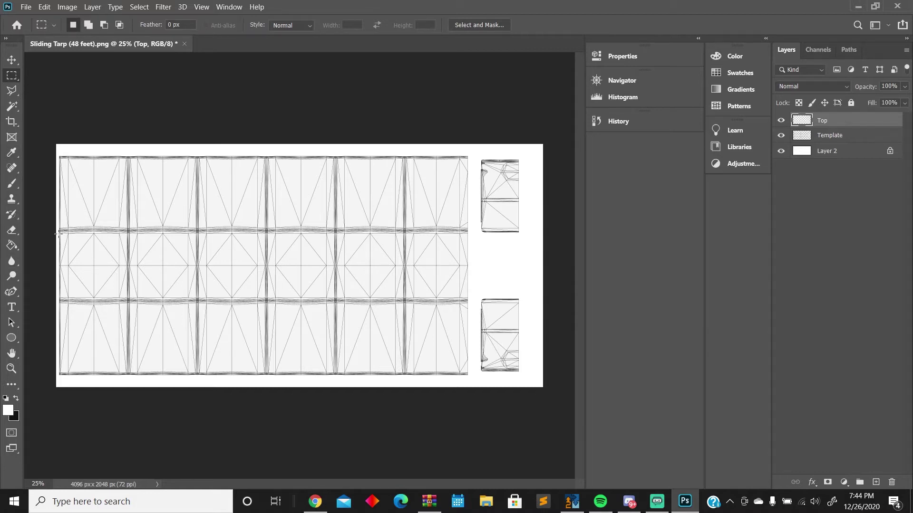
key(ctrl+plus)
key(ctrl+plus)
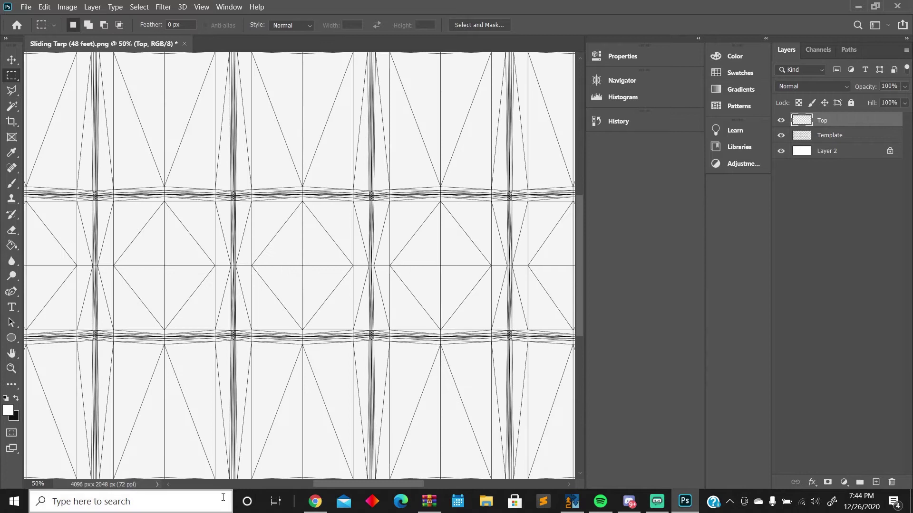
drag(338, 484, 267, 483)
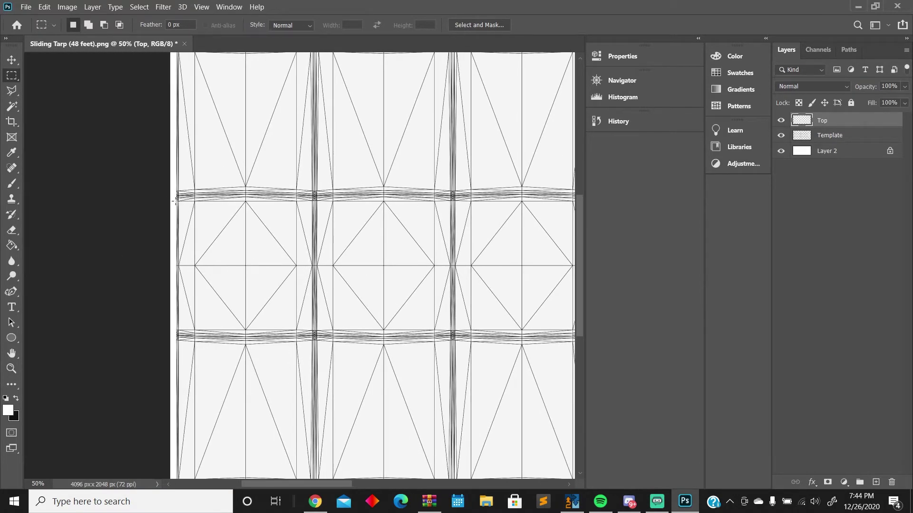
drag(174, 202, 205, 328)
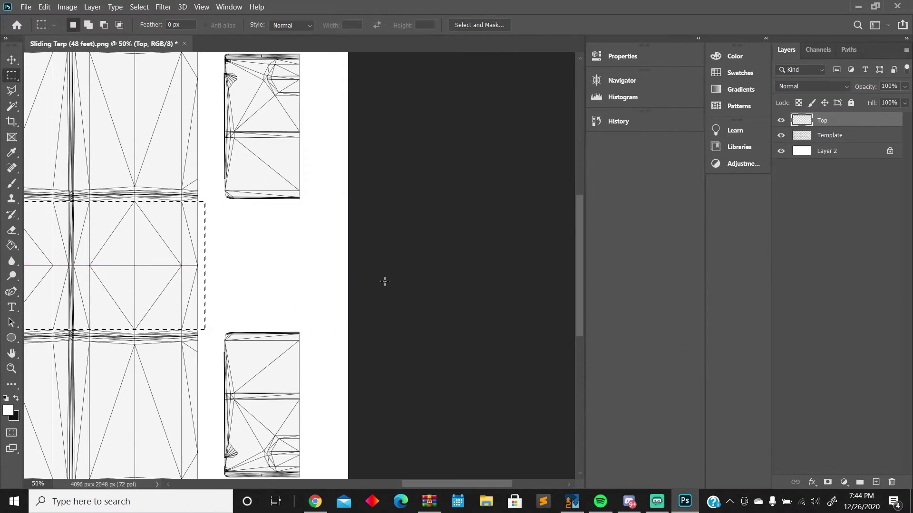
scroll(377, 282, down, 1)
scroll(432, 316, up, 1)
scroll(432, 316, down, 2)
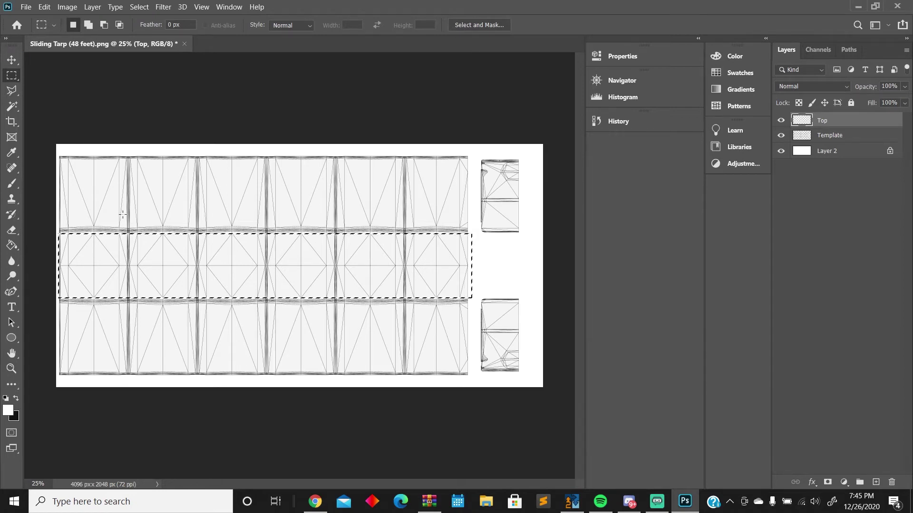
Step: Fill the selected roof strip with white on the Top layer and deselect it
click(13, 245)
click(200, 258)
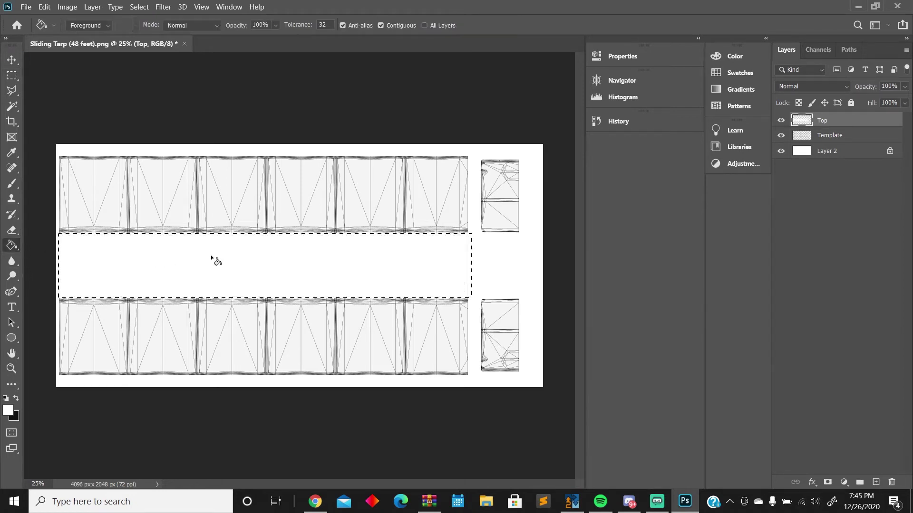
key(v)
click(142, 7)
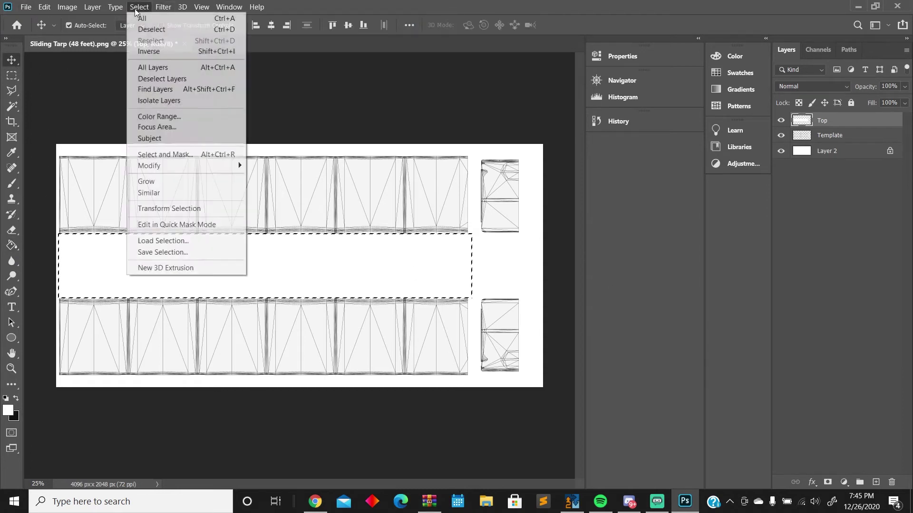
click(151, 27)
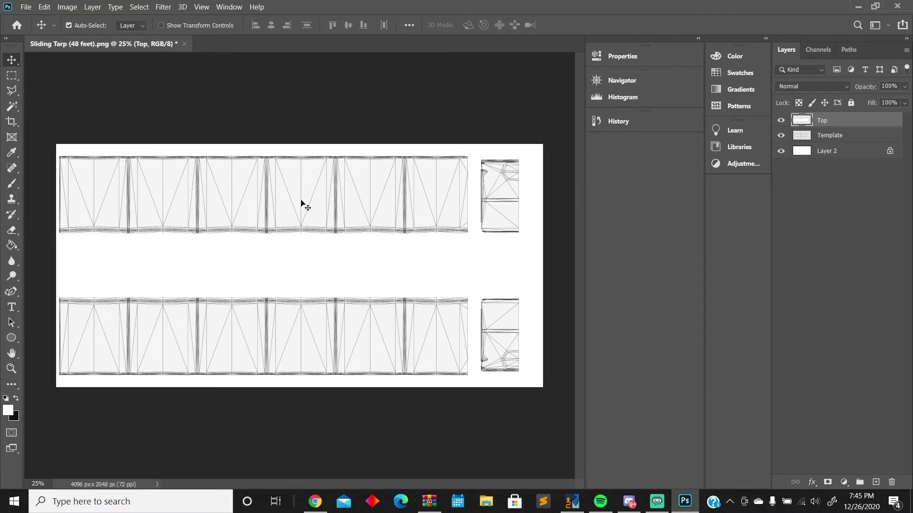
Step: Add a new layer above Top and draw a rectangular selection around the whole main tarp area, excluding the two small end pieces
click(12, 75)
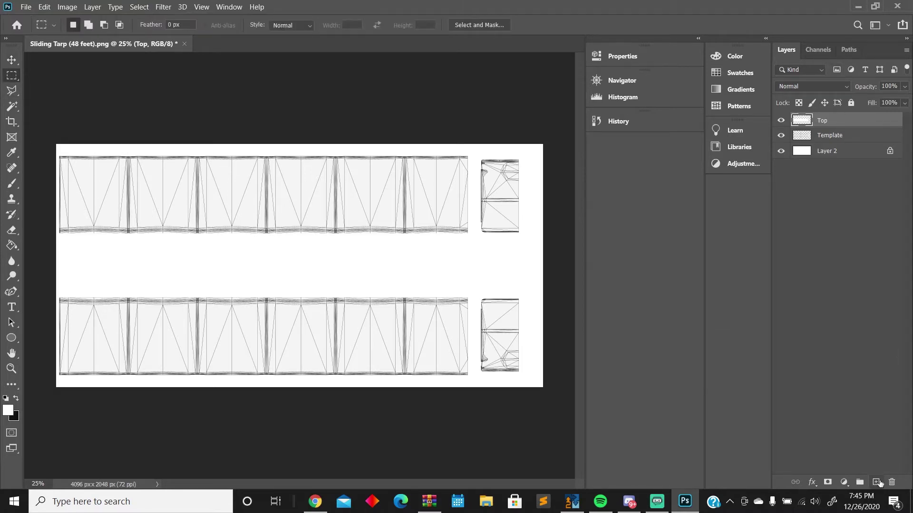
click(877, 482)
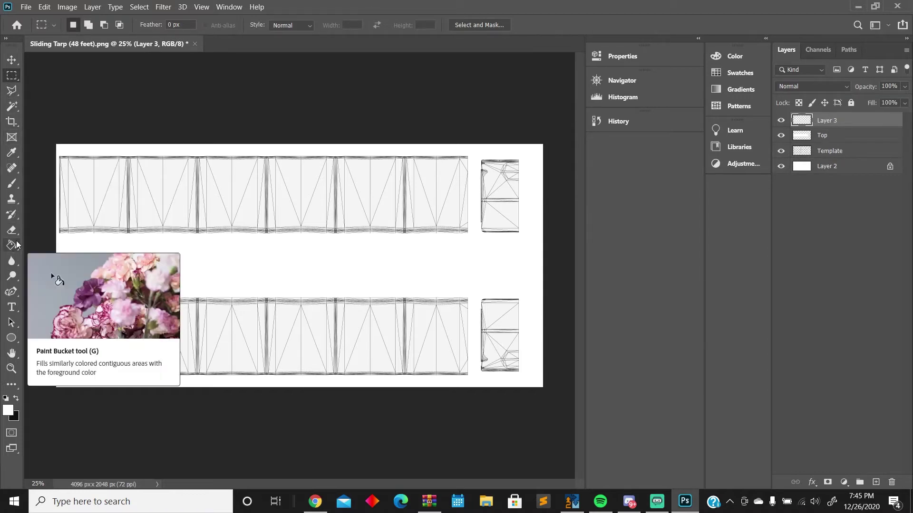
mouse_move(58, 154)
mouse_down()
mouse_move(399, 354)
mouse_move(473, 379)
mouse_up()
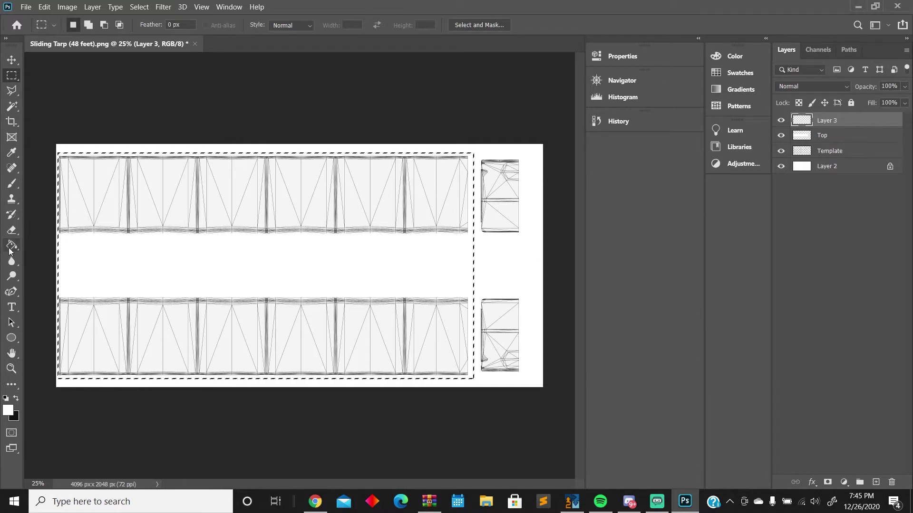
Step: Set the foreground color to dark blue, hex 0d008a
key(i)
click(8, 410)
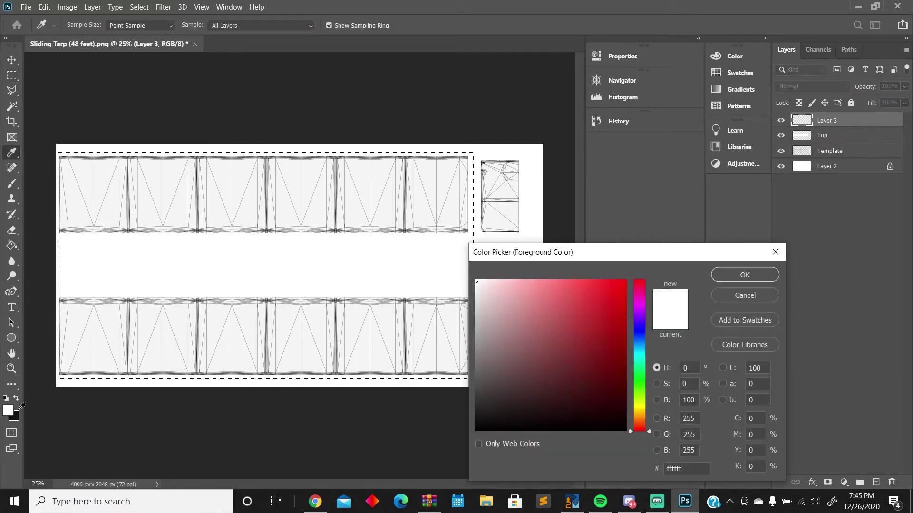
click(613, 329)
click(638, 334)
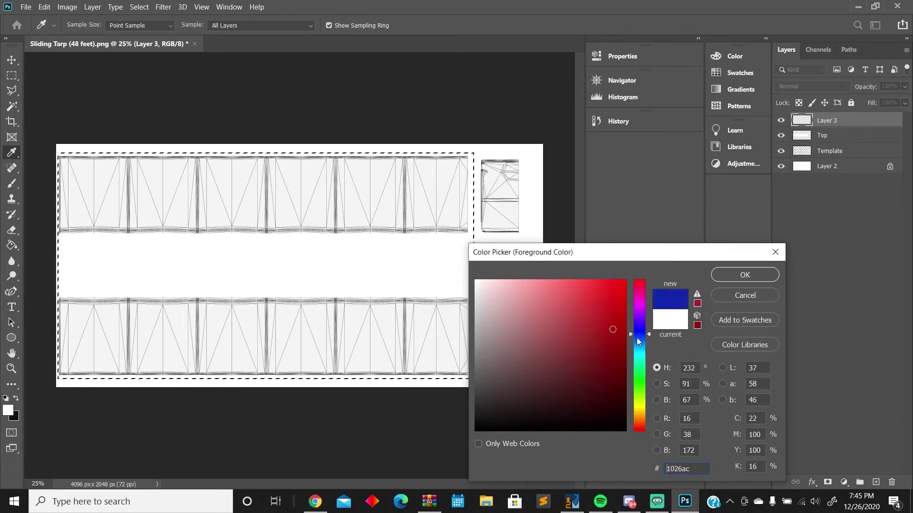
click(637, 353)
click(624, 281)
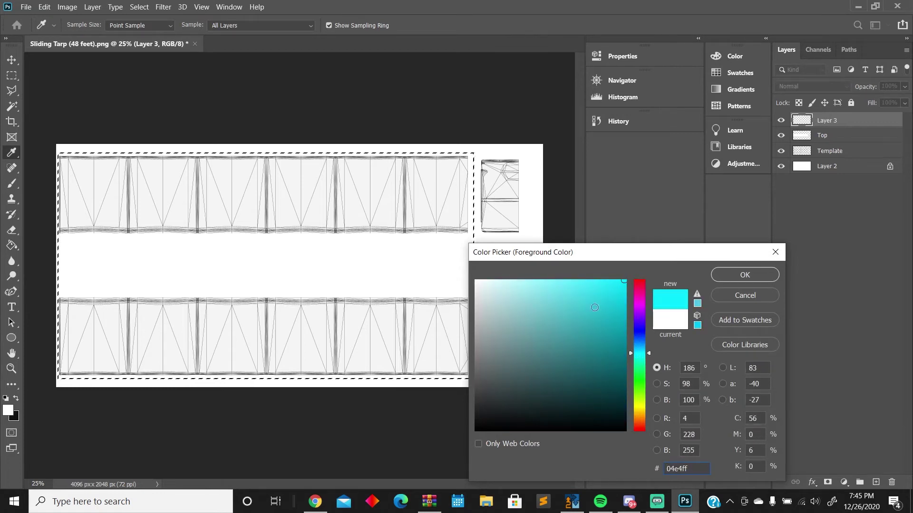
click(641, 328)
drag(620, 292, 631, 349)
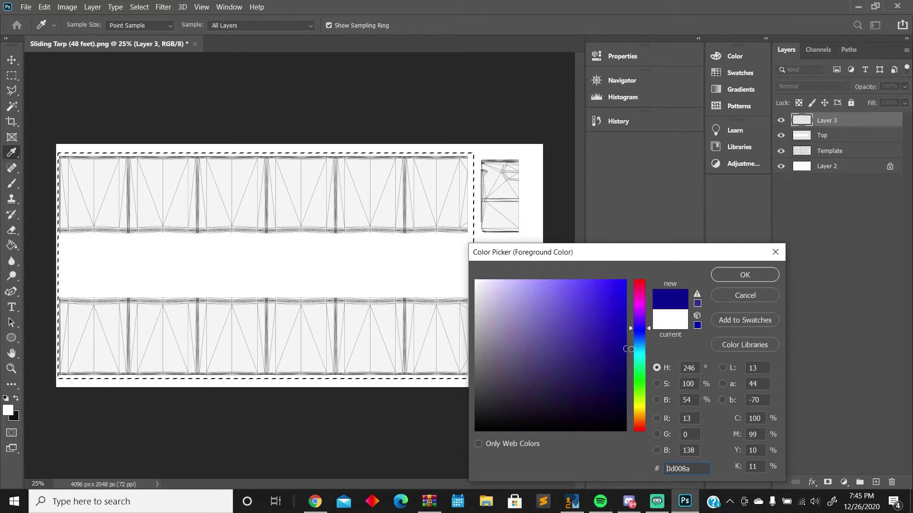
click(745, 274)
Step: Fill the selected tarp area with the dark blue on Layer 3 and move that layer beneath the Top layer
key(g)
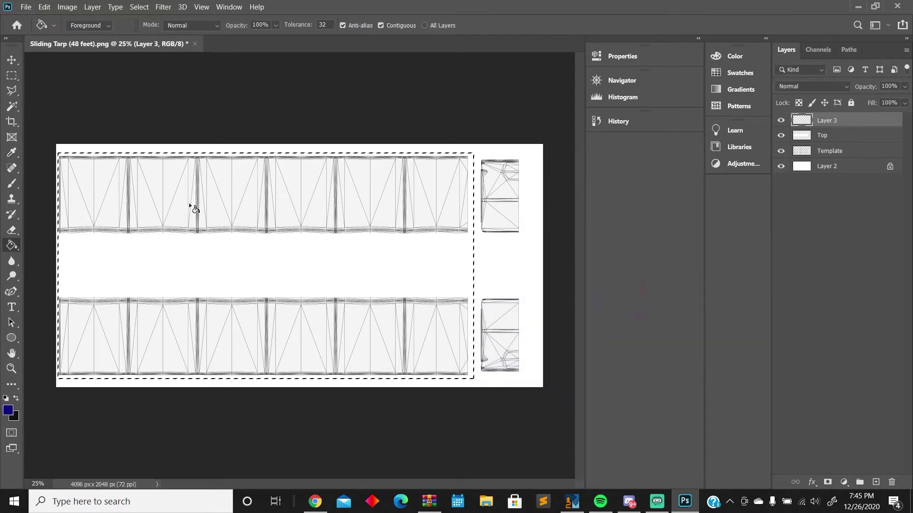
click(207, 202)
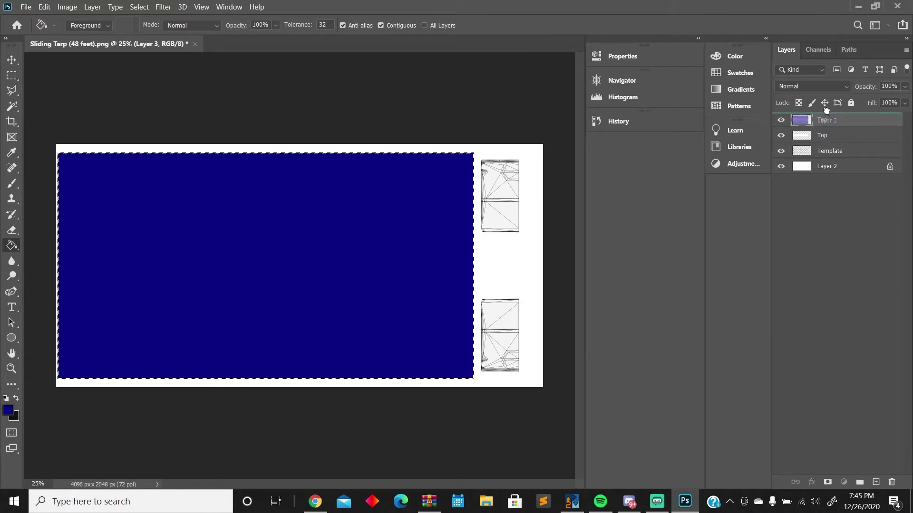
click(822, 137)
drag(830, 122, 828, 143)
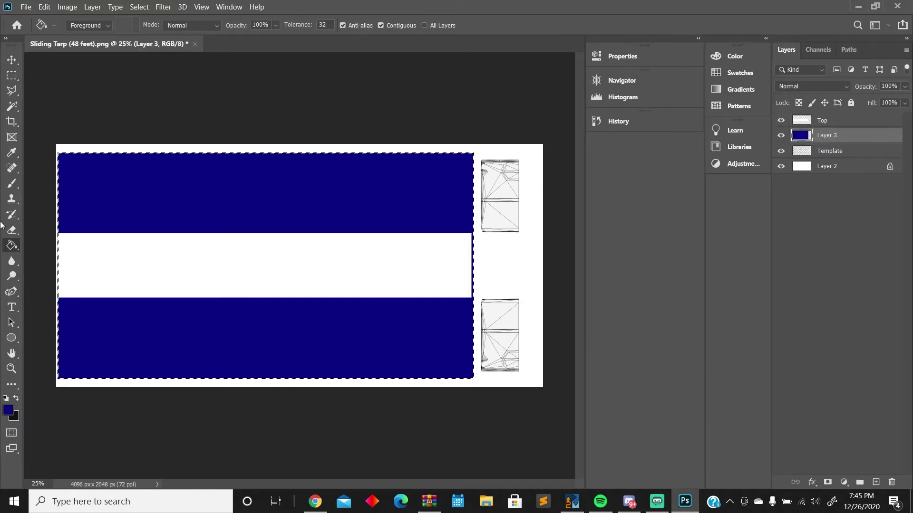